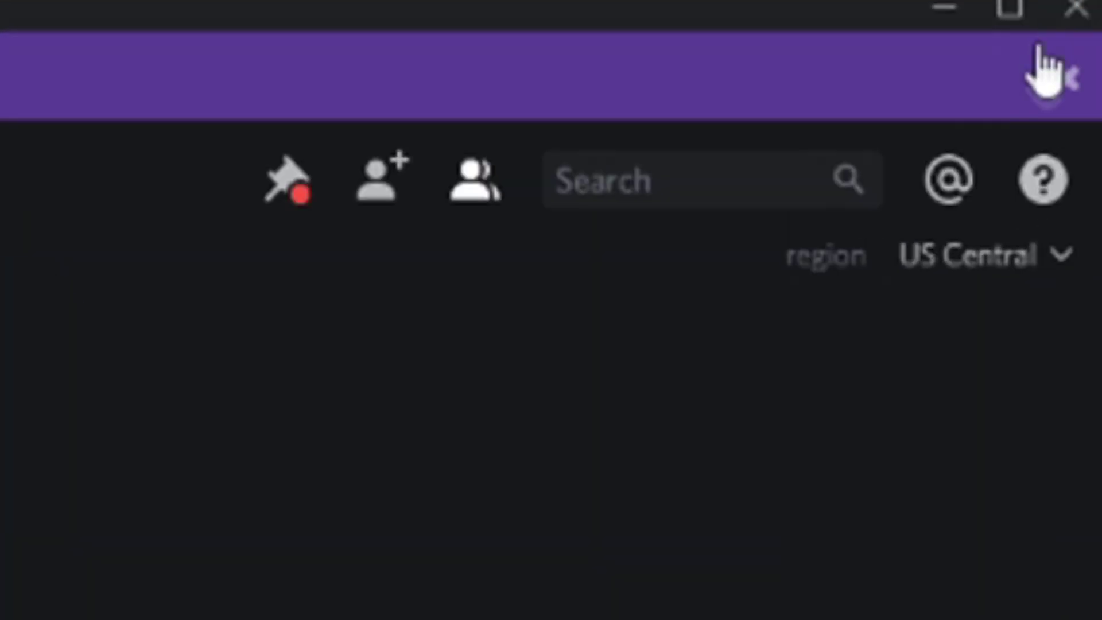
Step: Close the purple notification banner above the group voice call
{"action": "left_click", "coordinate": [1088, 76]}
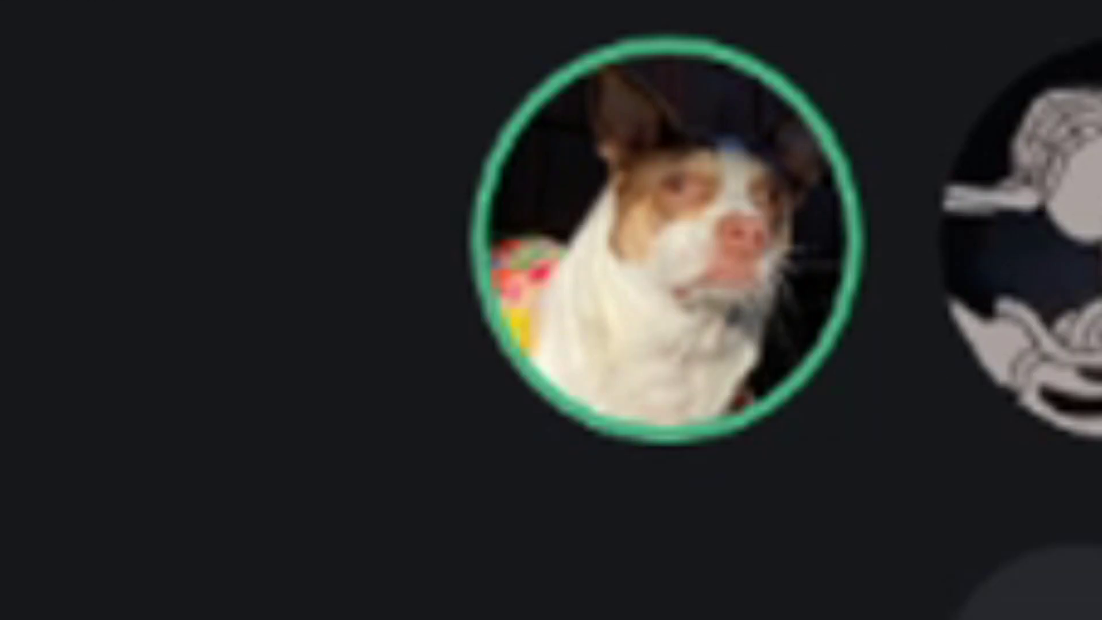